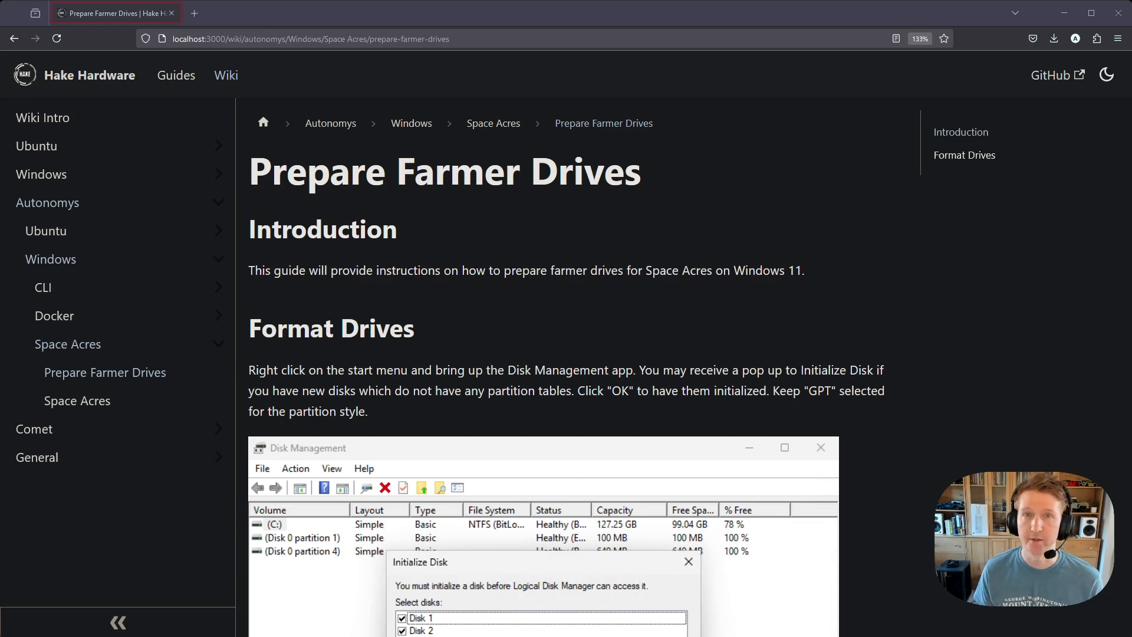
pyautogui.scroll(-3, 429, 327)
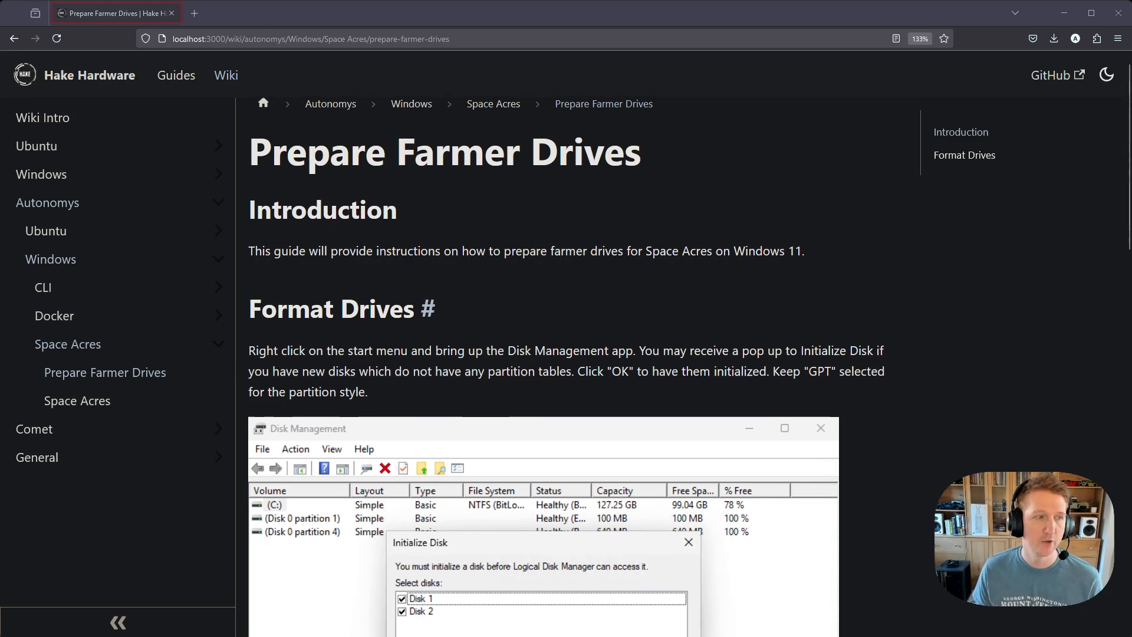
pyautogui.scroll(3, 428, 327)
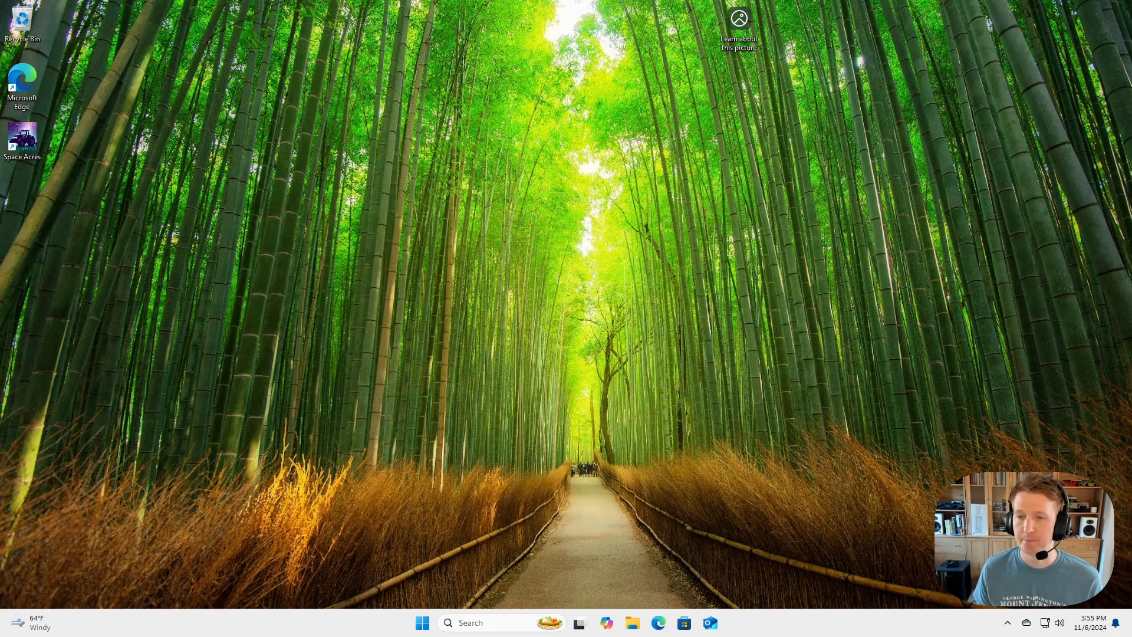
# Step: Open Disk Management and enlarge its window vertically so that all three disks fit in the view
pyautogui.rightClick(422, 624)
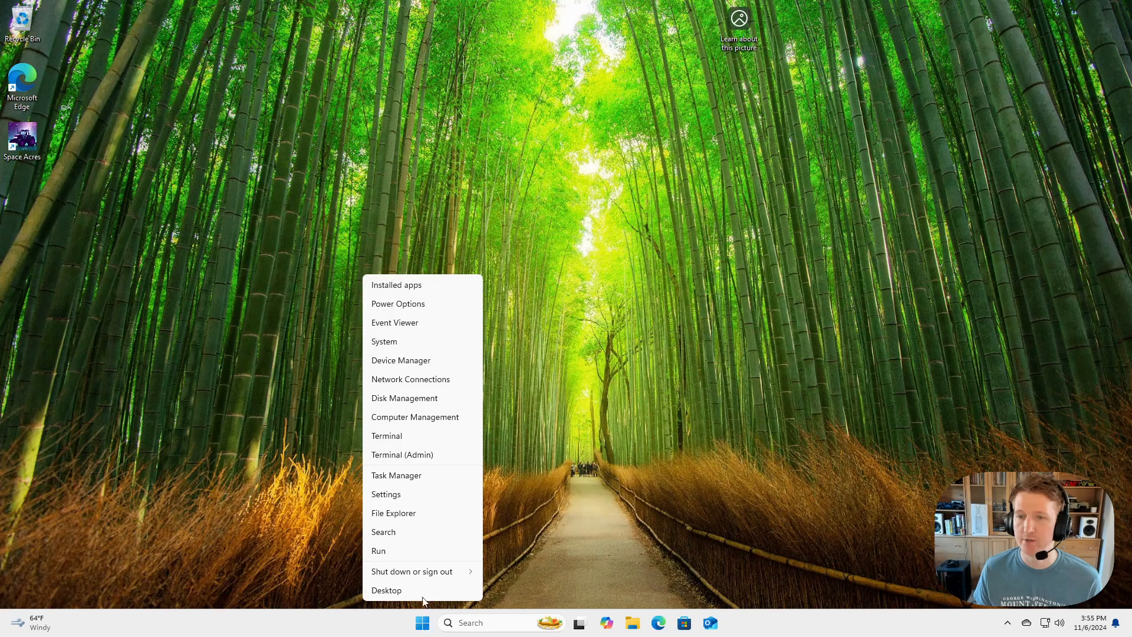
pyautogui.click(416, 403)
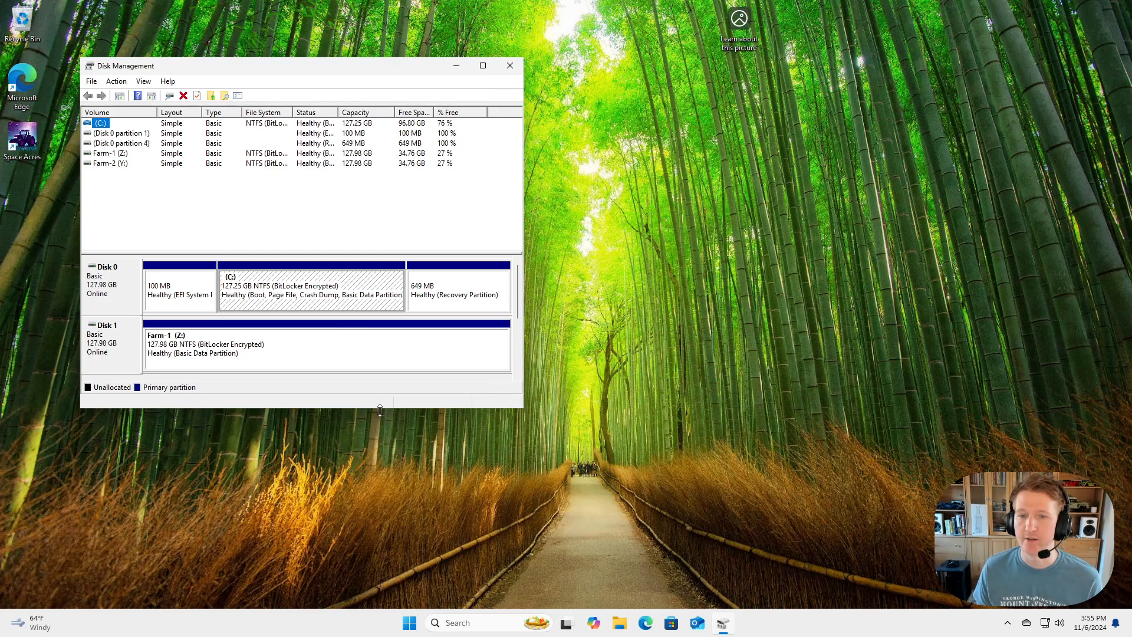
pyautogui.moveTo(381, 409); pyautogui.dragTo(381, 484)
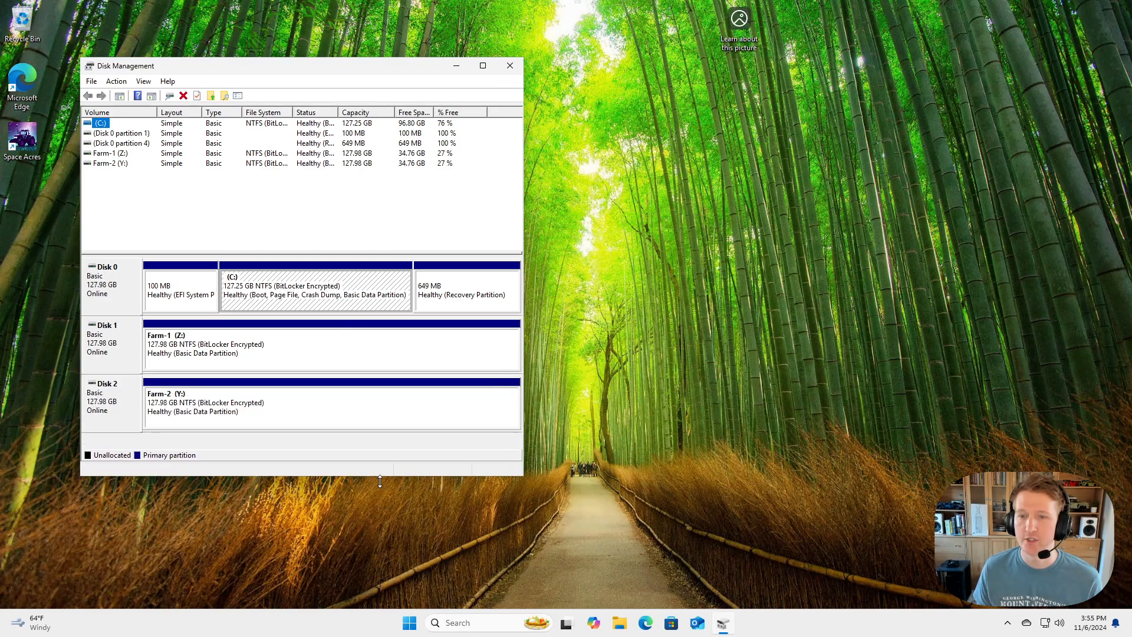
# Step: Examine the existing Farm-1 and Farm-2 volumes on Disk 1 and Disk 2 and consult the drive formatting guide
pyautogui.click(186, 356)
pyautogui.click(200, 411)
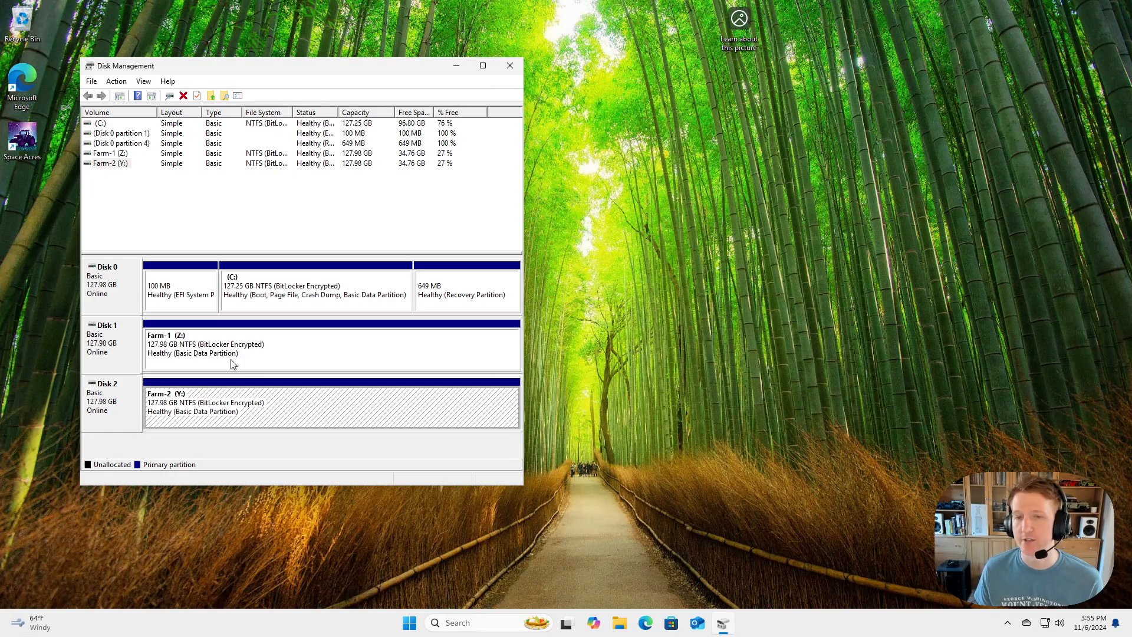
pyautogui.click(165, 359)
pyautogui.click(217, 407)
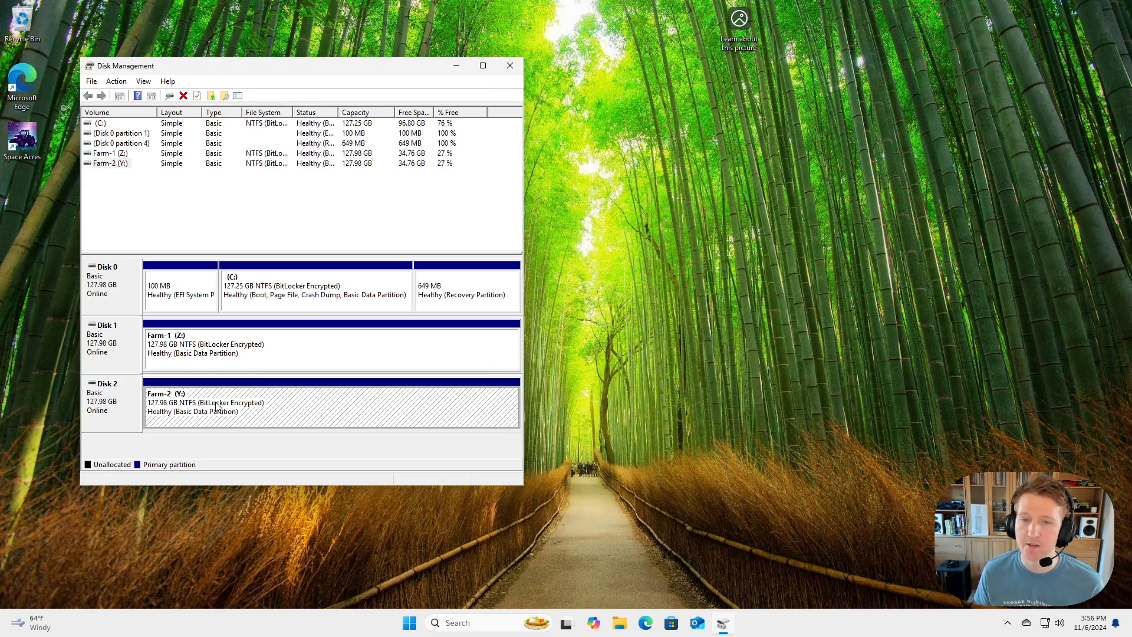
pyautogui.click(206, 359)
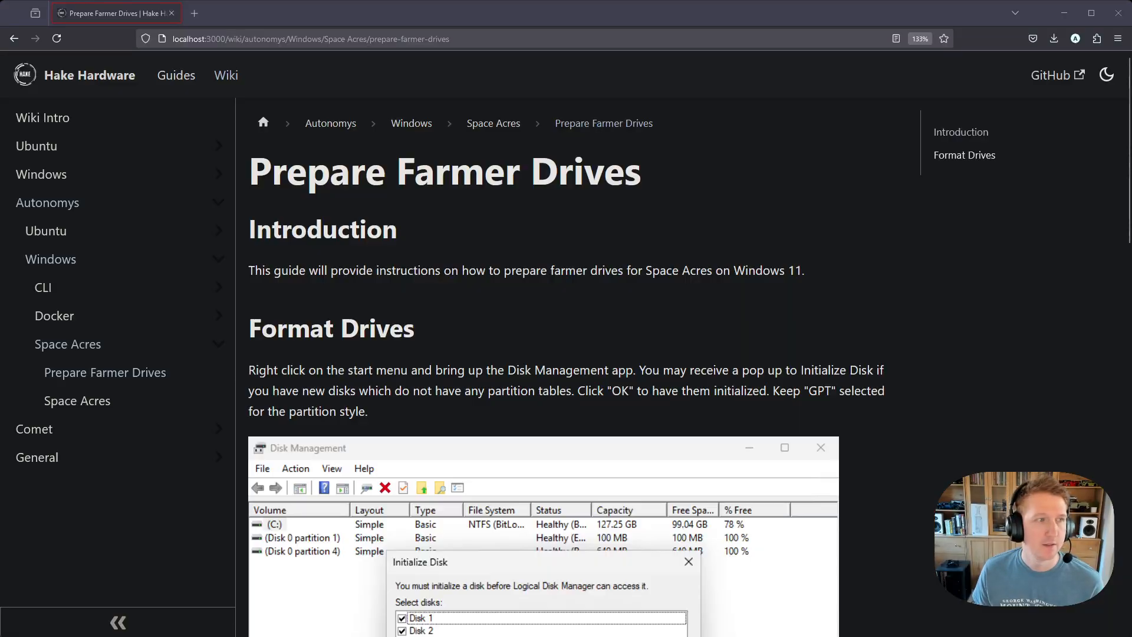
pyautogui.scroll(-3, 566, 365)
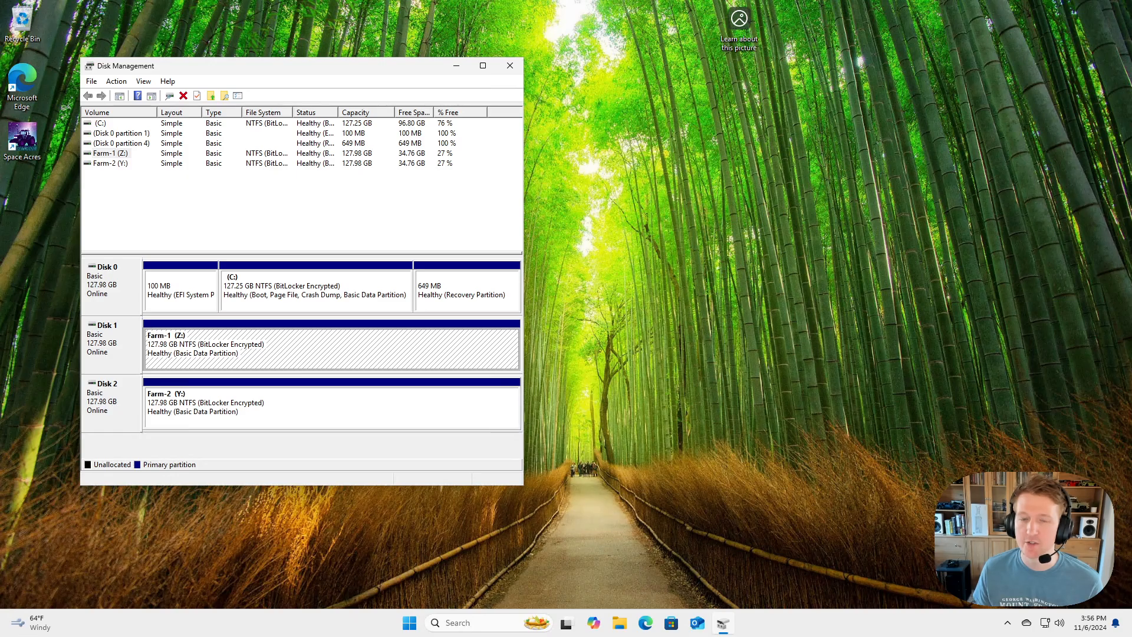
# Step: Delete the Farm-1 (Z:) volume on Disk 1 and accept the loss of its data
pyautogui.rightClick(201, 359)
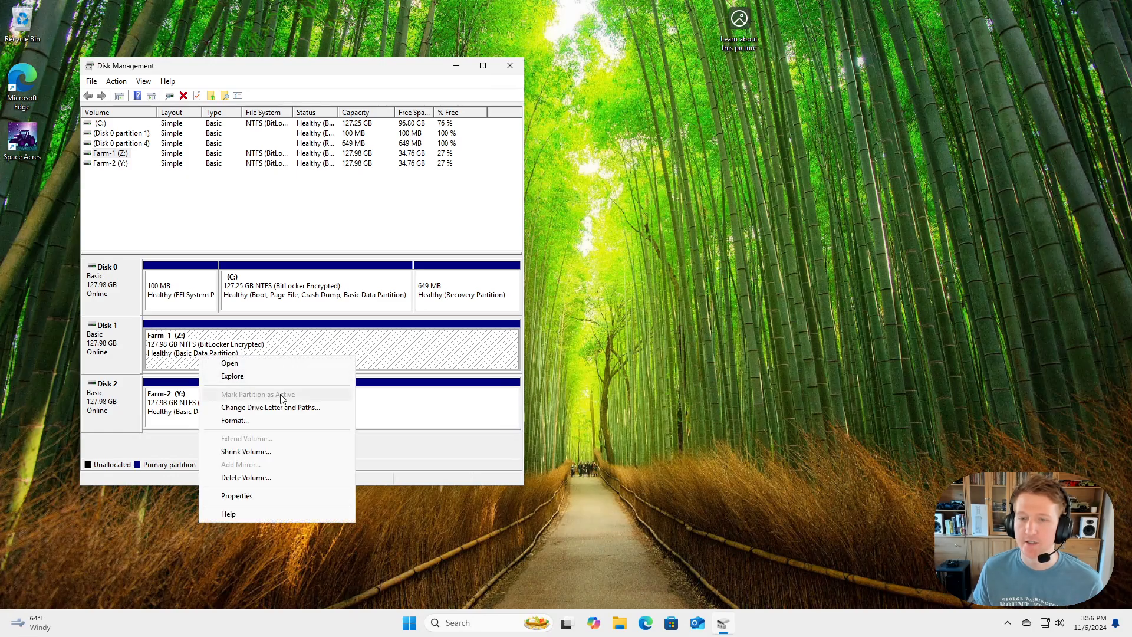
pyautogui.click(258, 479)
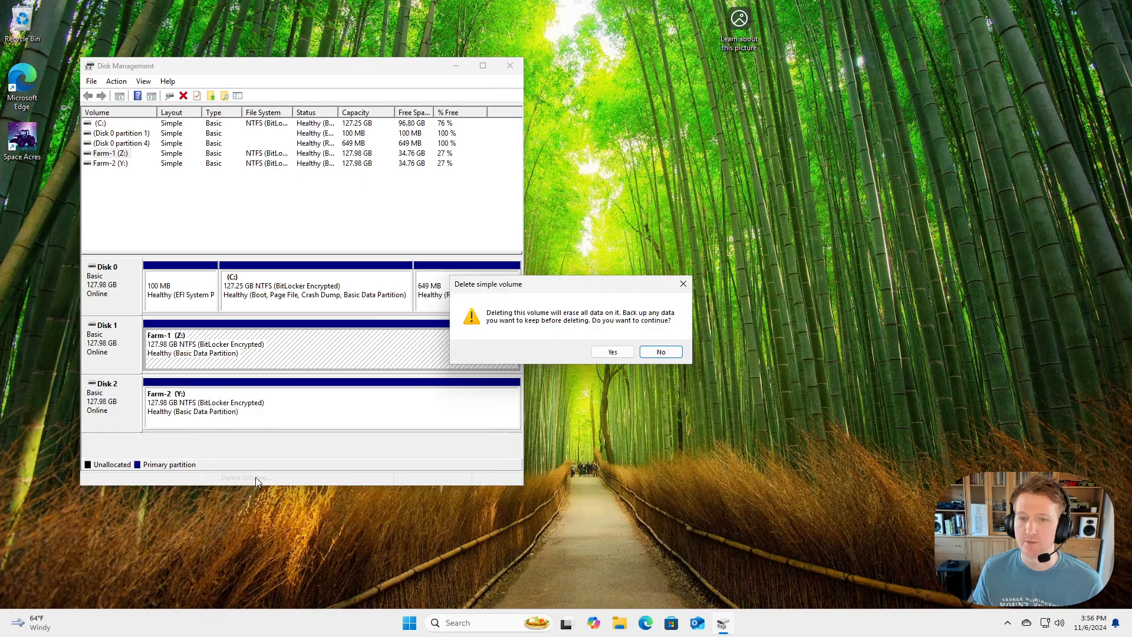
pyautogui.click(608, 355)
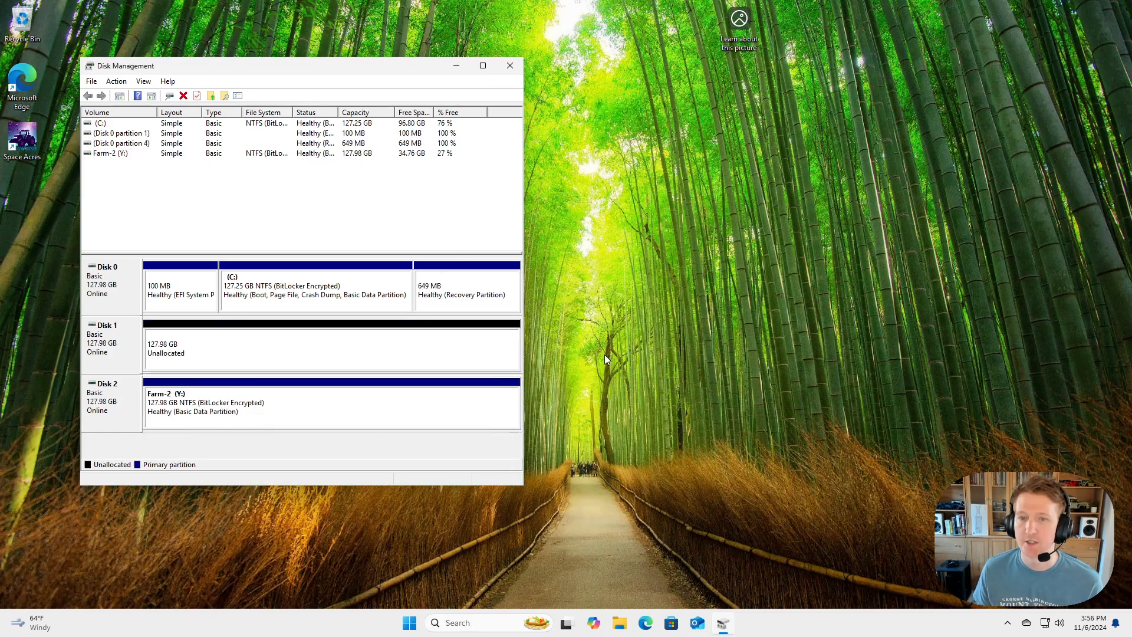
# Step: Delete the encrypted Farm-2 (Y:) volume on Disk 2, accepting the data loss and BitLocker warnings
pyautogui.rightClick(191, 406)
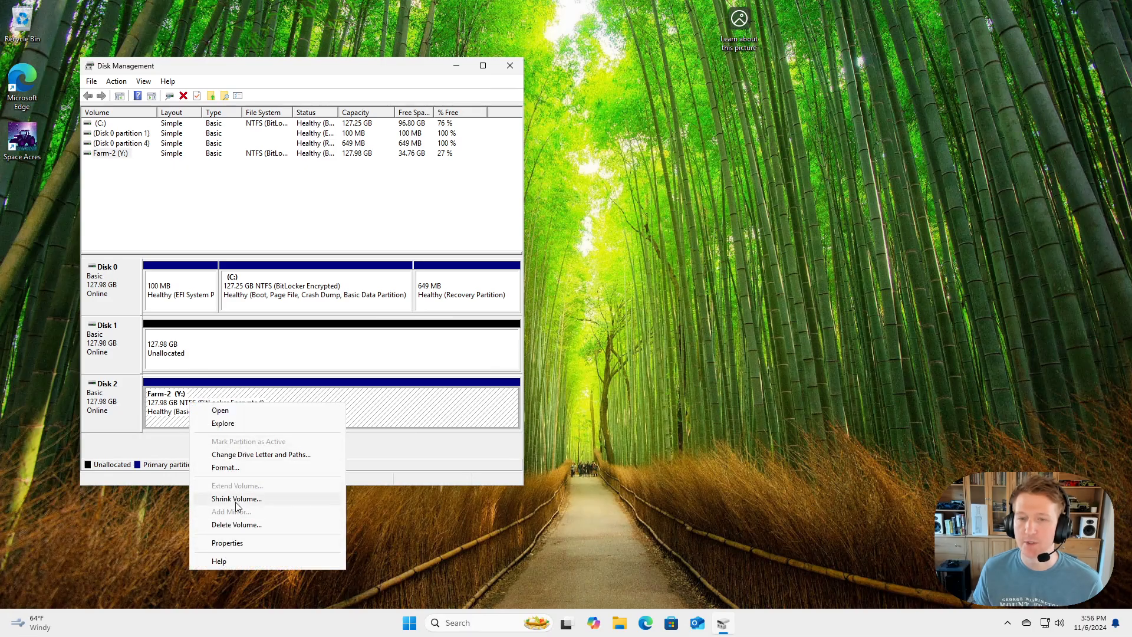
pyautogui.click(236, 525)
pyautogui.click(611, 352)
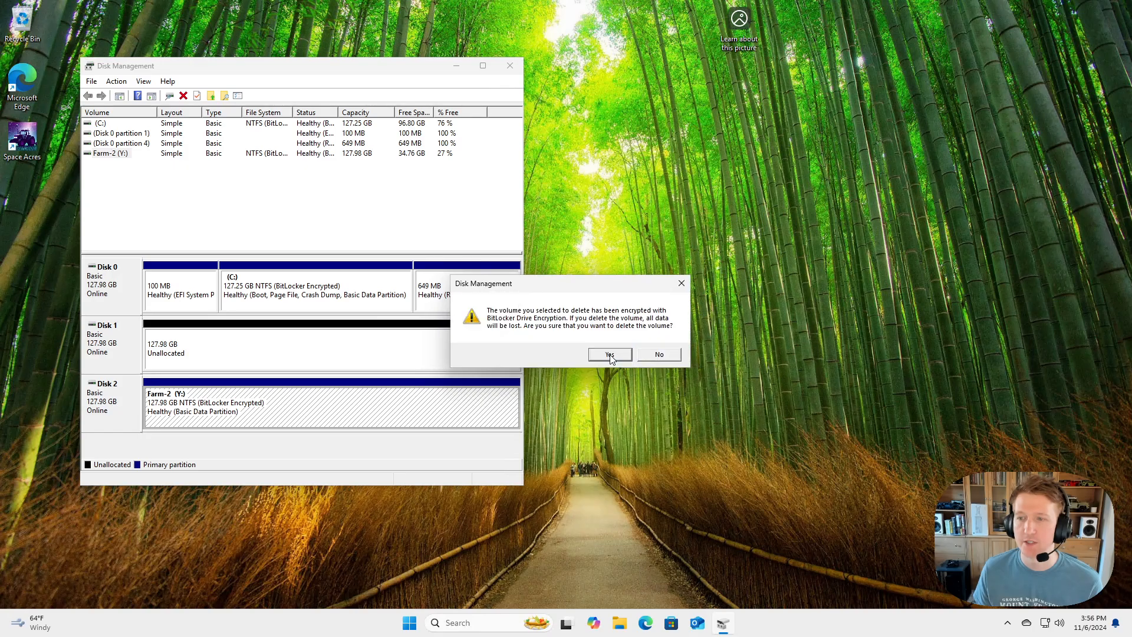
pyautogui.click(609, 354)
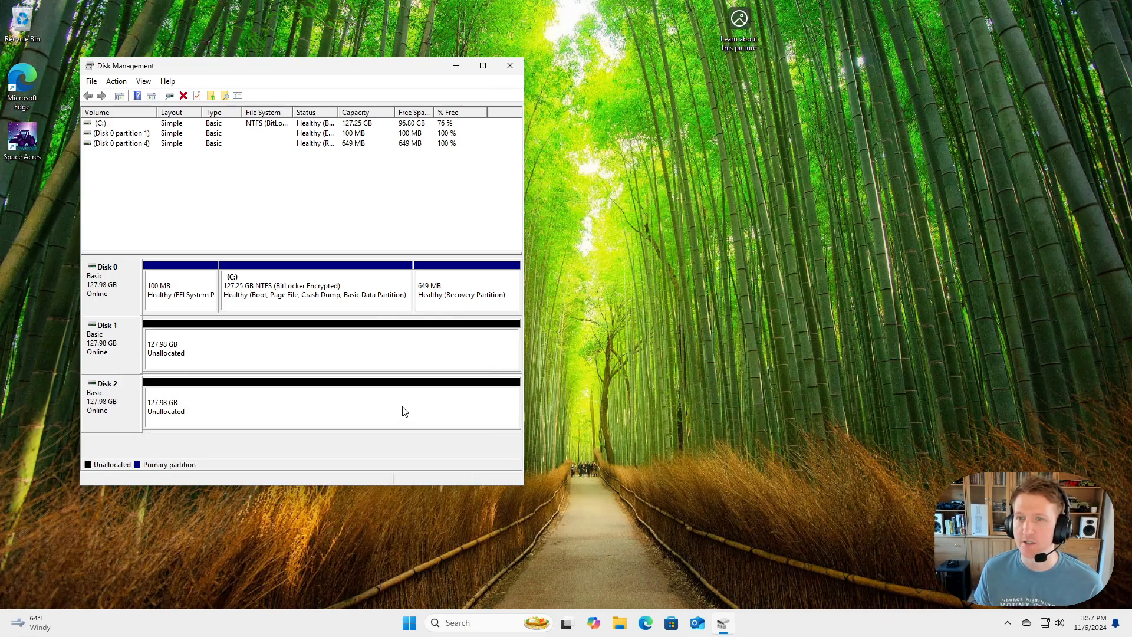
# Step: Set up a new simple volume on Disk 1 with the full size of 131054 MB and drive letter Z
pyautogui.rightClick(174, 355)
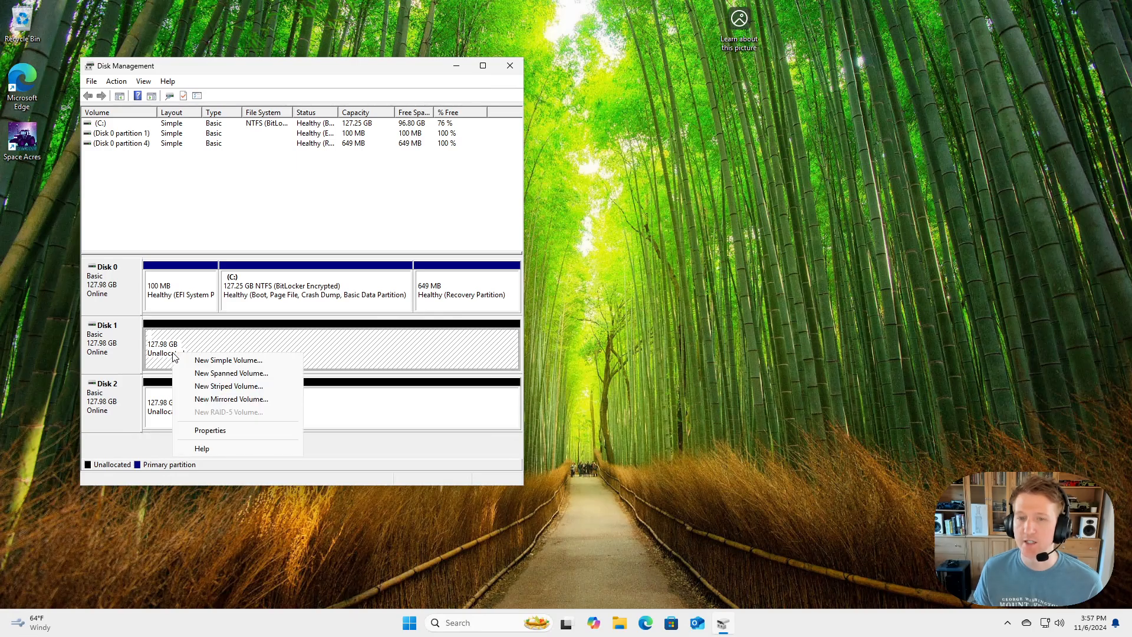
pyautogui.click(208, 361)
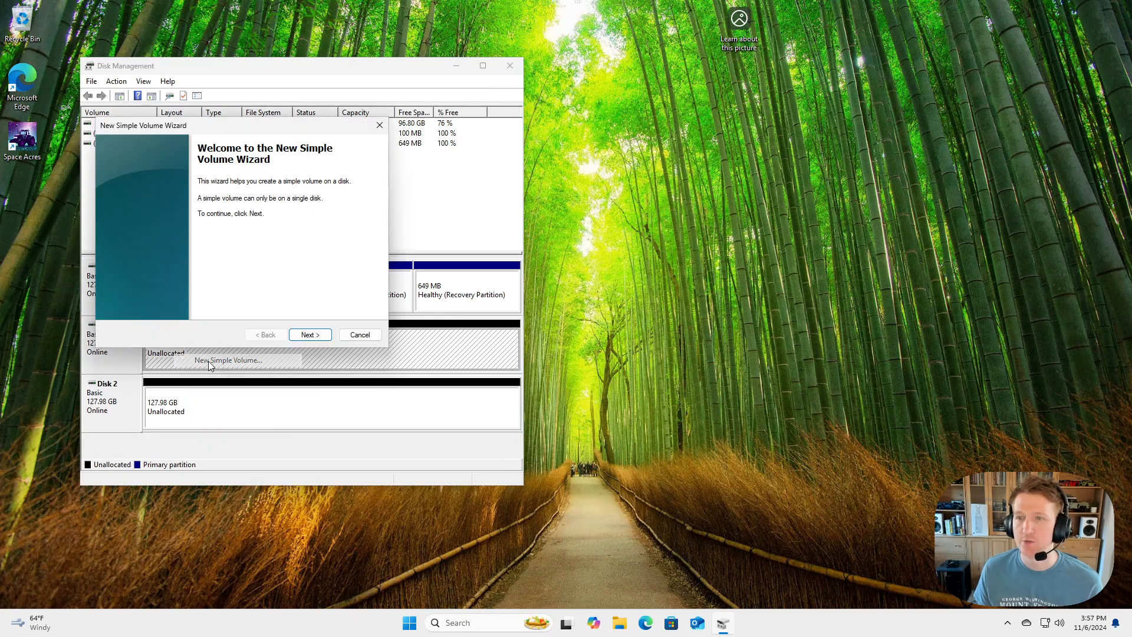
pyautogui.click(310, 335)
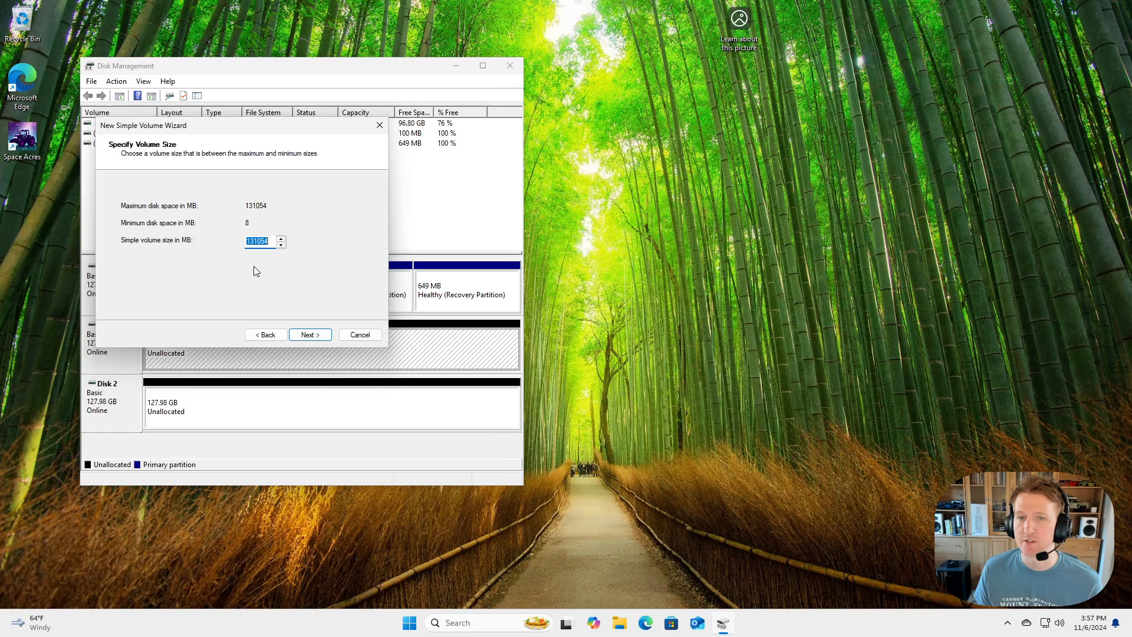
pyautogui.click(310, 335)
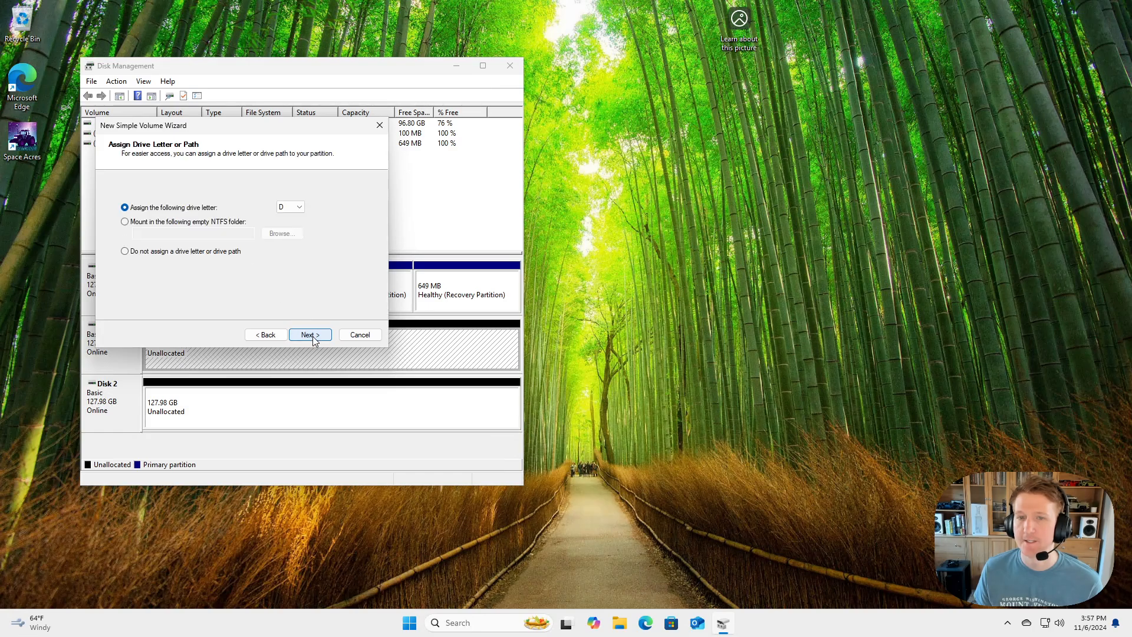
pyautogui.click(289, 207)
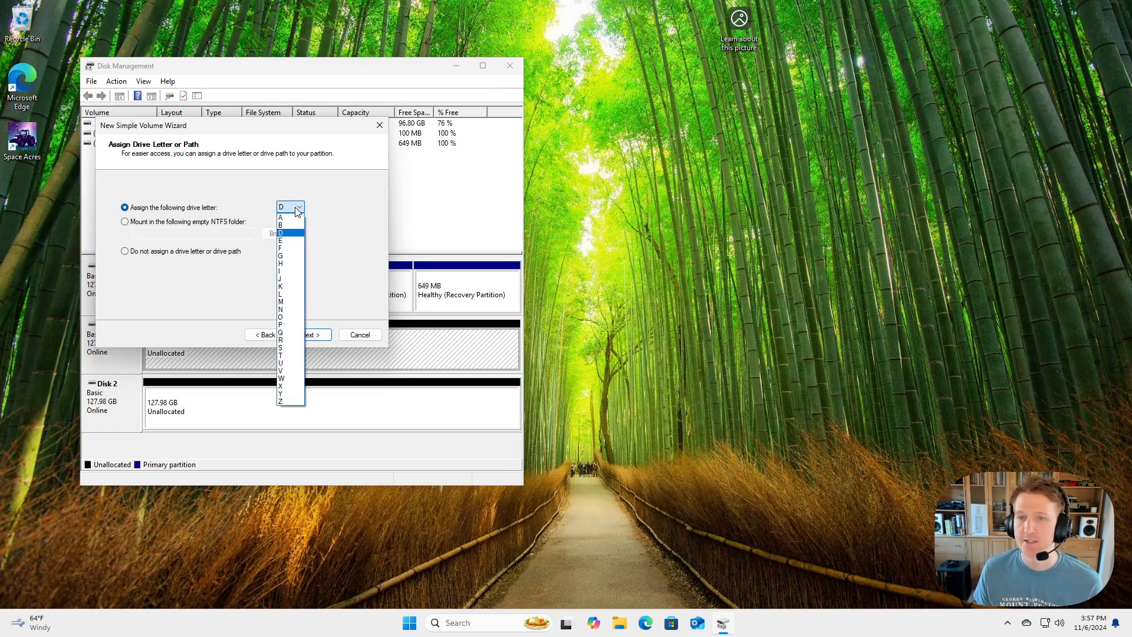
pyautogui.click(287, 403)
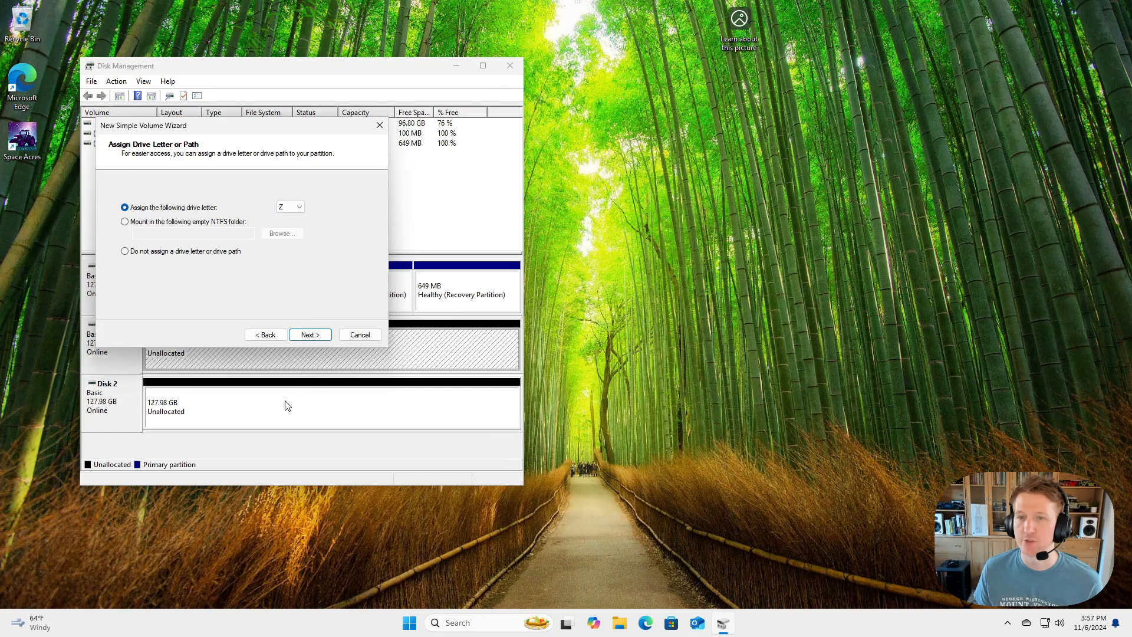
pyautogui.click(309, 335)
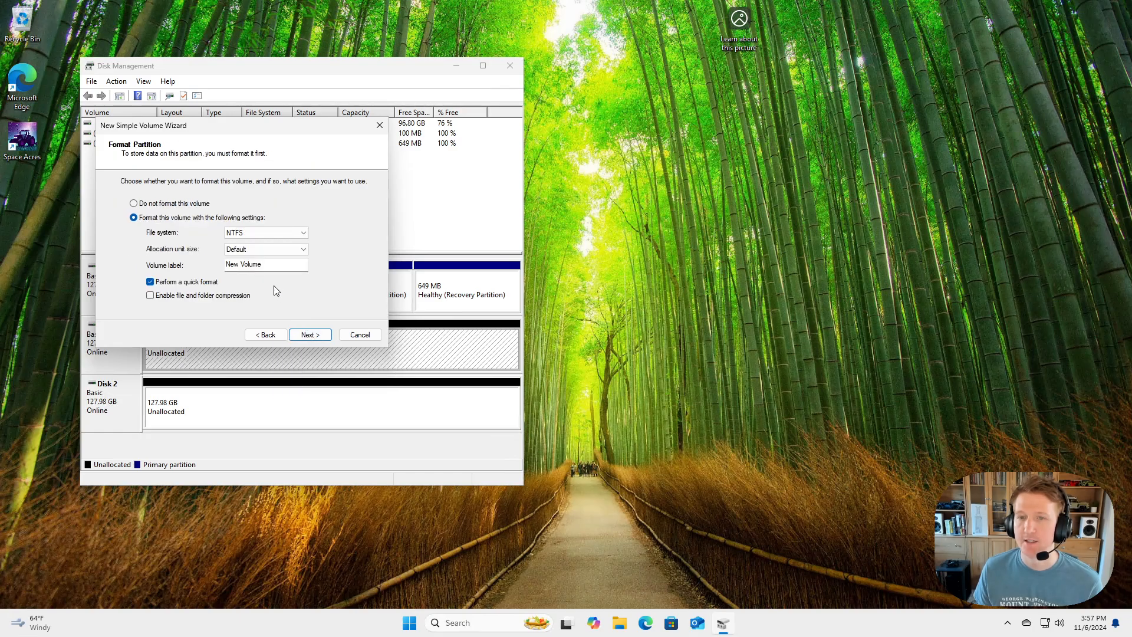
# Step: Label the Disk 1 volume Farm-1, keep NTFS with default allocation size and quick format, and create it
pyautogui.moveTo(297, 265); pyautogui.dragTo(197, 264)
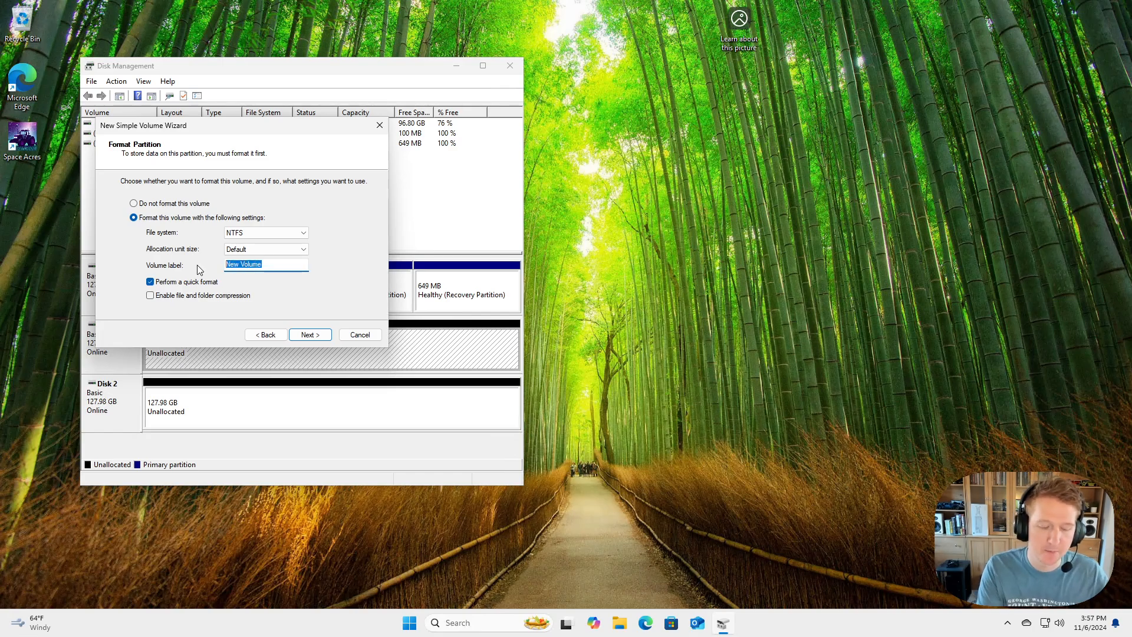
pyautogui.write('Farm-1')
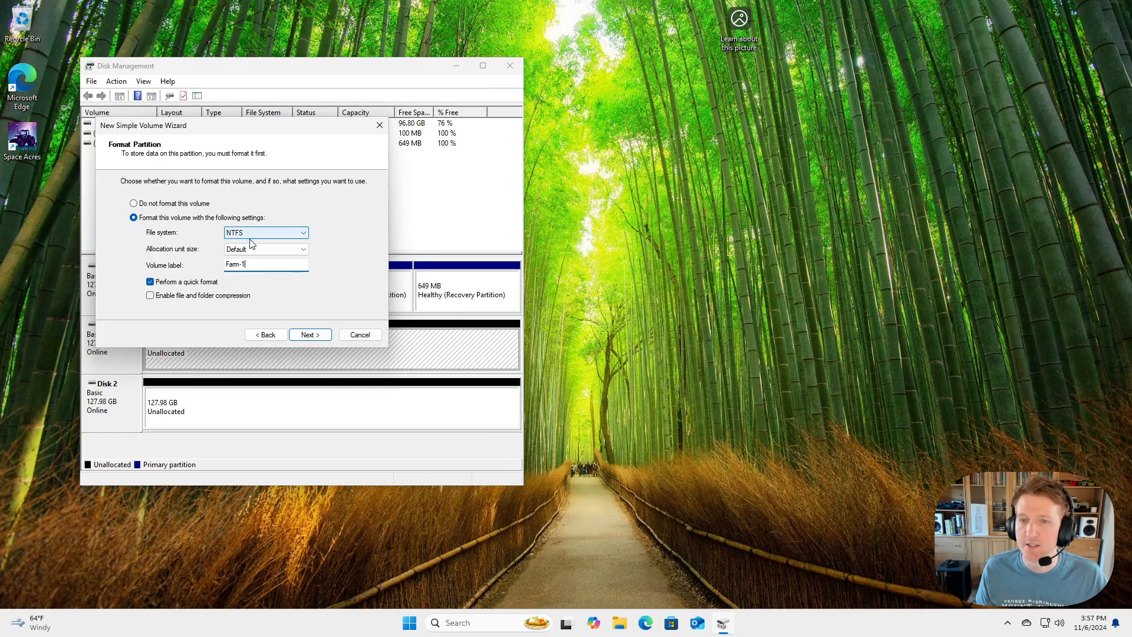
pyautogui.click(310, 335)
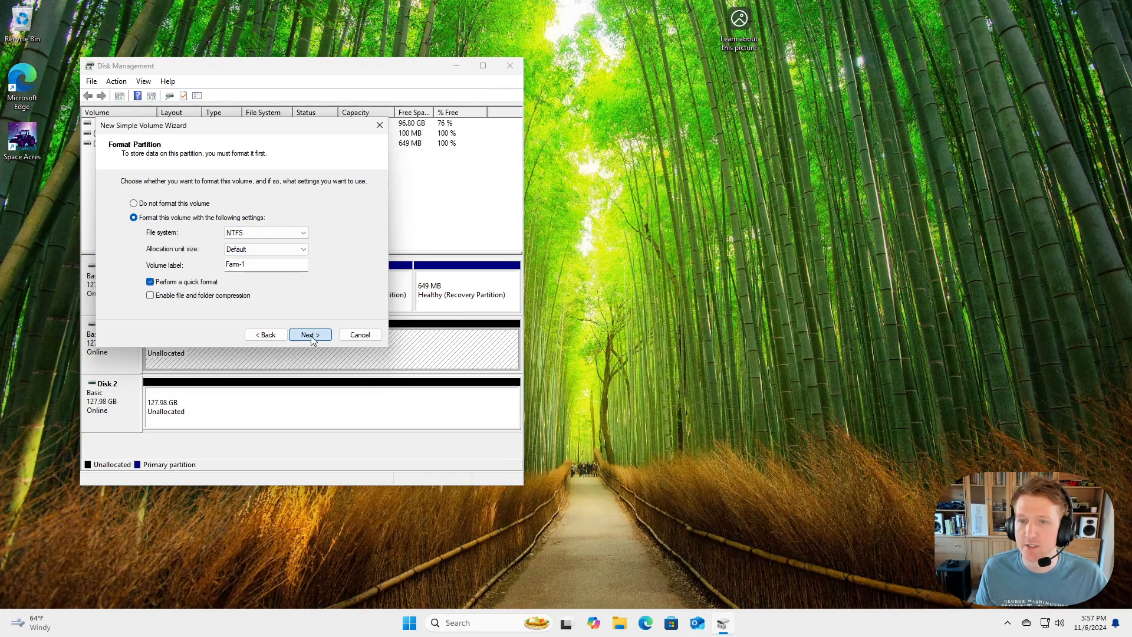
pyautogui.click(310, 335)
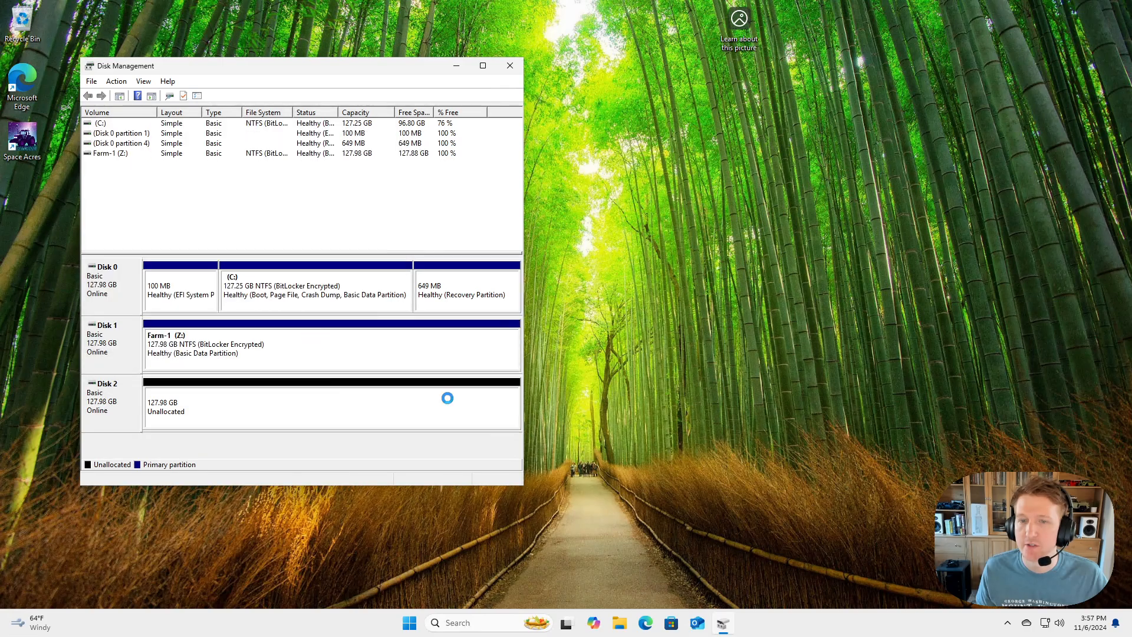
# Step: Set up a new simple volume on Disk 2 with the full size of 131054 MB and drive letter Y
pyautogui.rightClick(221, 394)
pyautogui.click(245, 401)
pyautogui.click(306, 334)
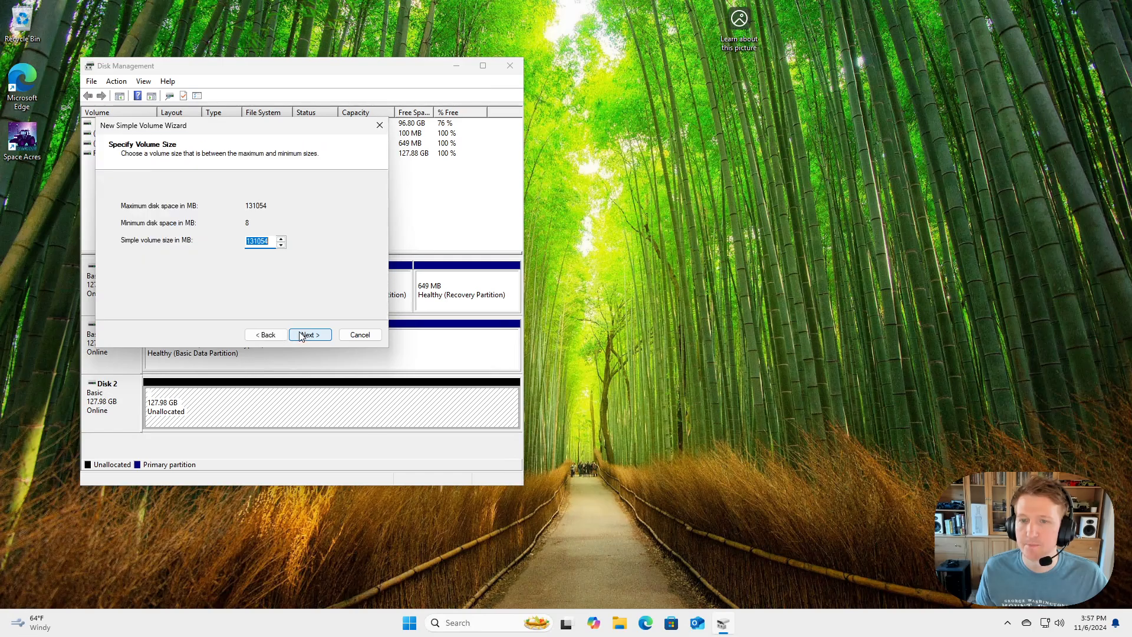
pyautogui.click(302, 335)
pyautogui.click(294, 207)
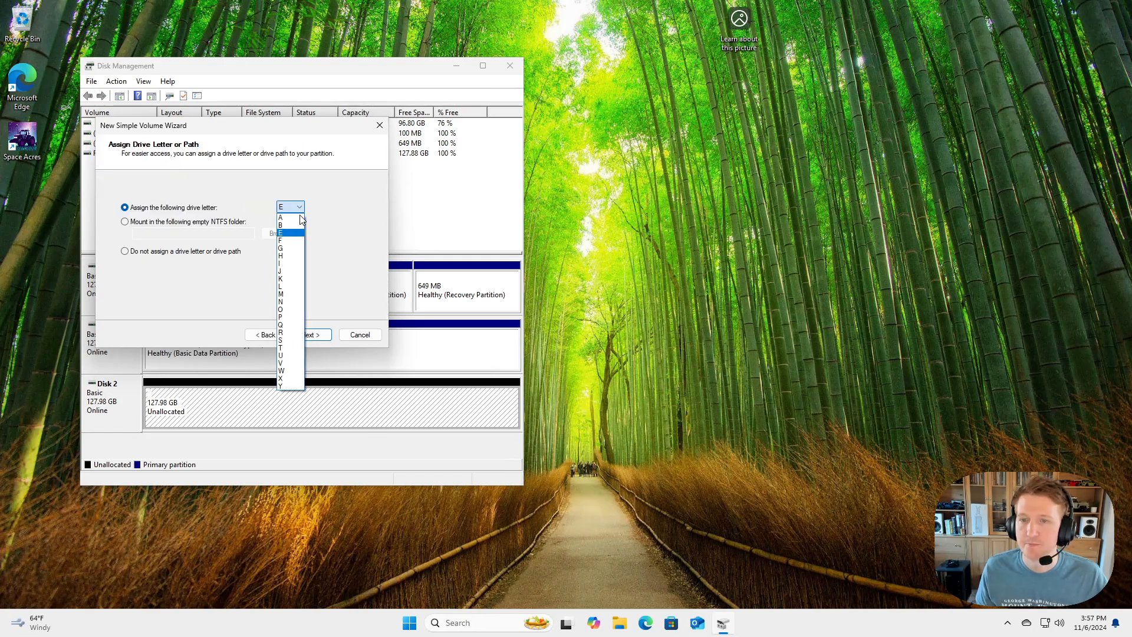
pyautogui.click(305, 375)
pyautogui.click(311, 335)
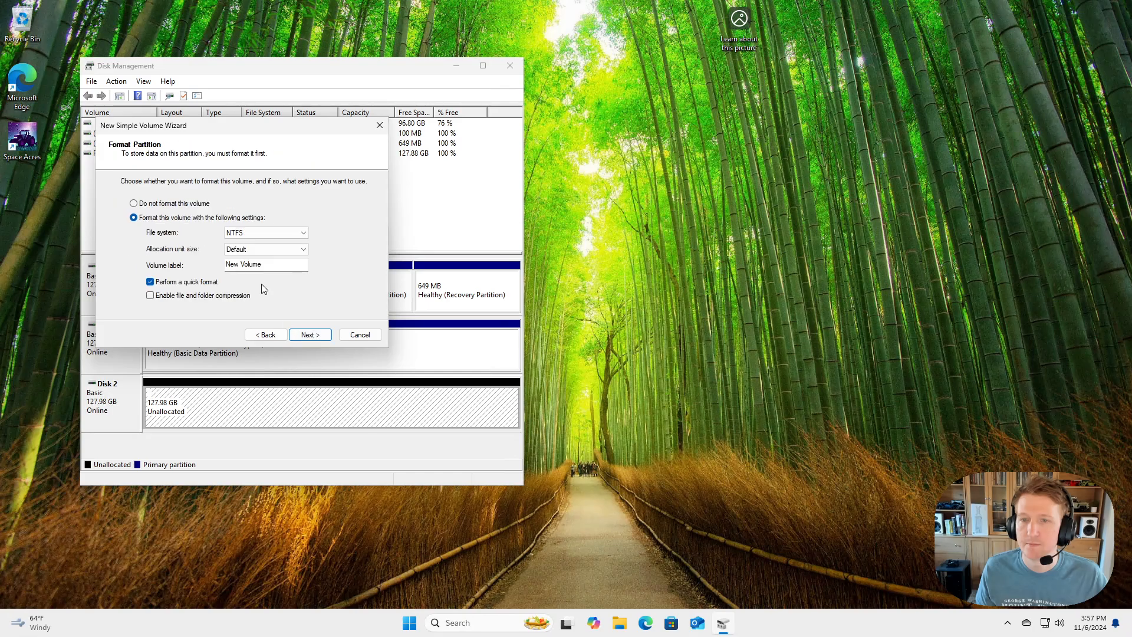
# Step: Label the Disk 2 volume Farm-2, keep NTFS with default allocation size and quick format, and create it
pyautogui.moveTo(262, 264); pyautogui.dragTo(218, 264)
pyautogui.write('Farm-2')
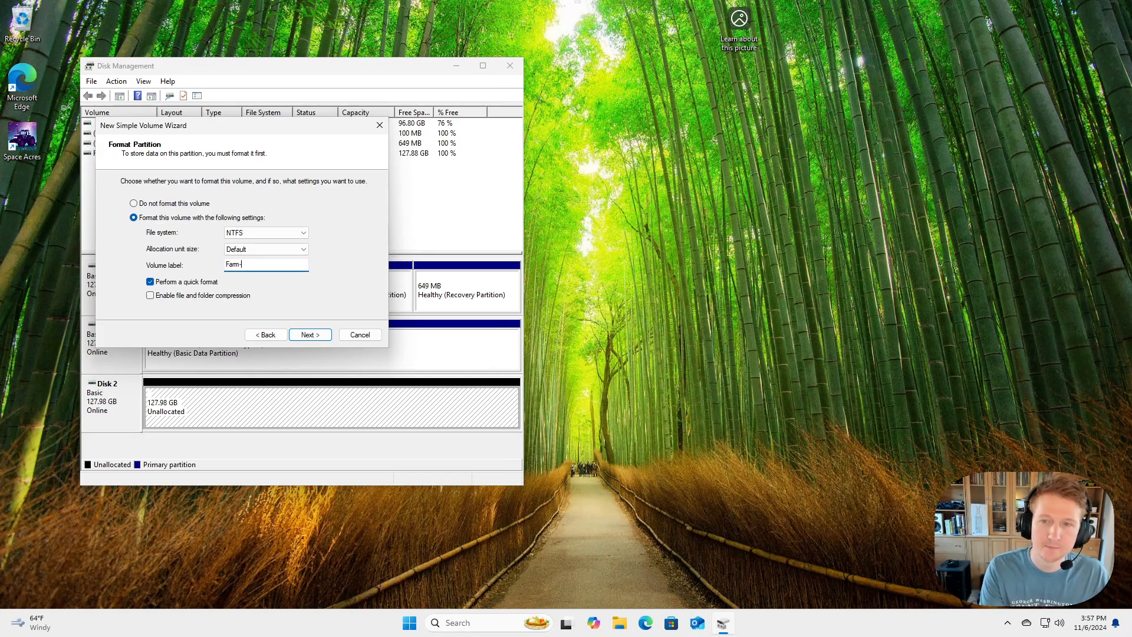
pyautogui.click(308, 333)
pyautogui.click(307, 334)
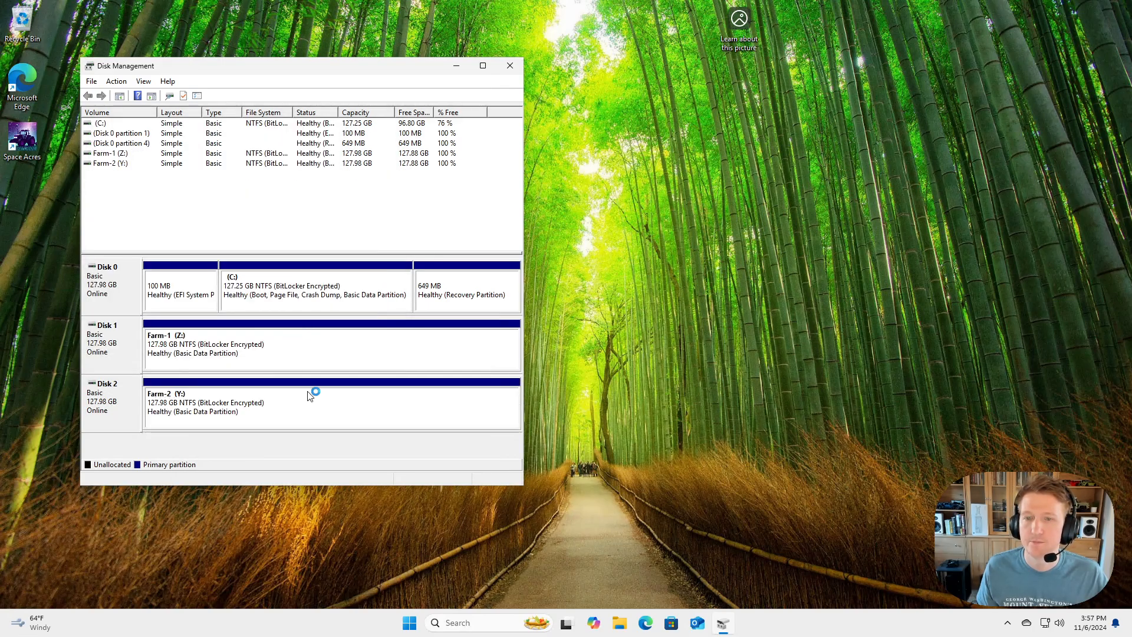